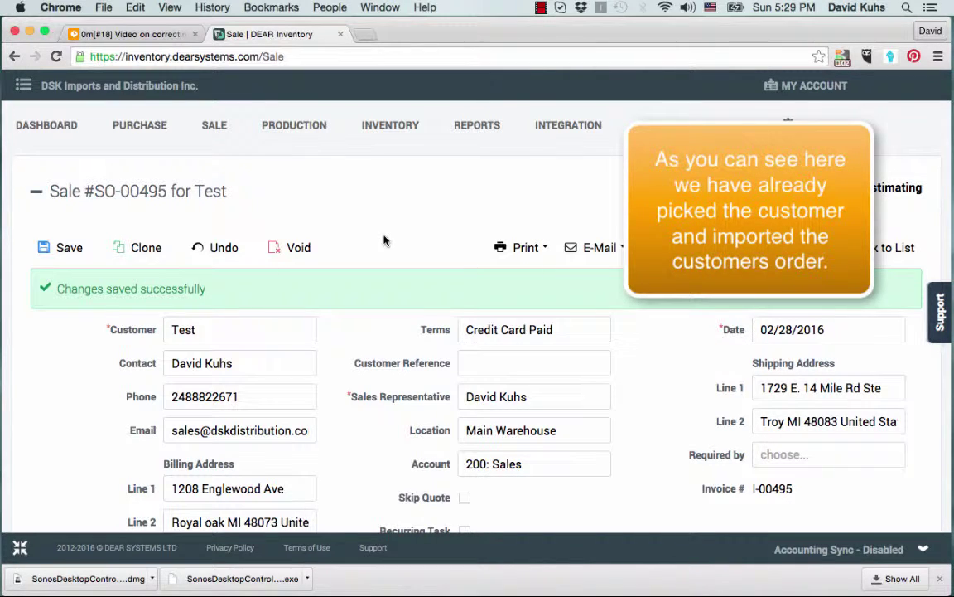
Authorise the sale quote
{"action": "scroll", "coordinate": [353, 232], "scroll_direction": "down", "scroll_amount": 5}
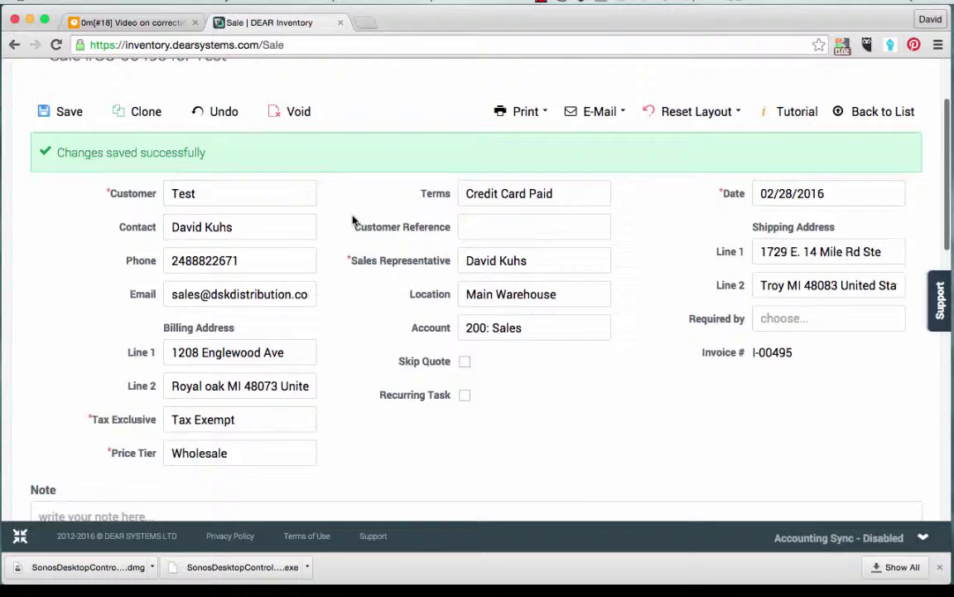
{"action": "scroll", "coordinate": [353, 220], "scroll_direction": "down", "scroll_amount": 10}
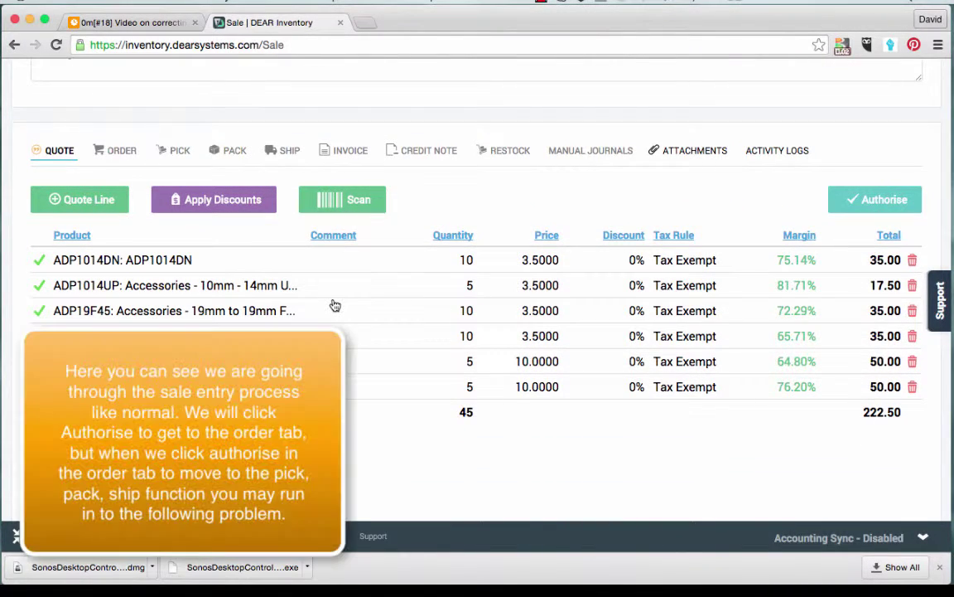
{"action": "left_click", "coordinate": [836, 202]}
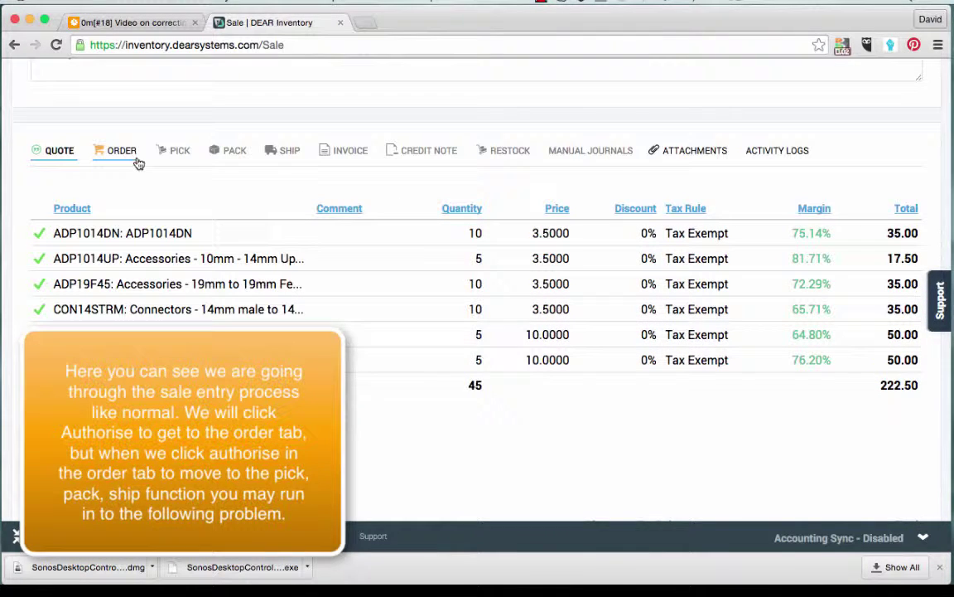
Copy the quote lines into the order and try authorising it, which fails for insufficient stock
{"action": "left_click", "coordinate": [122, 153]}
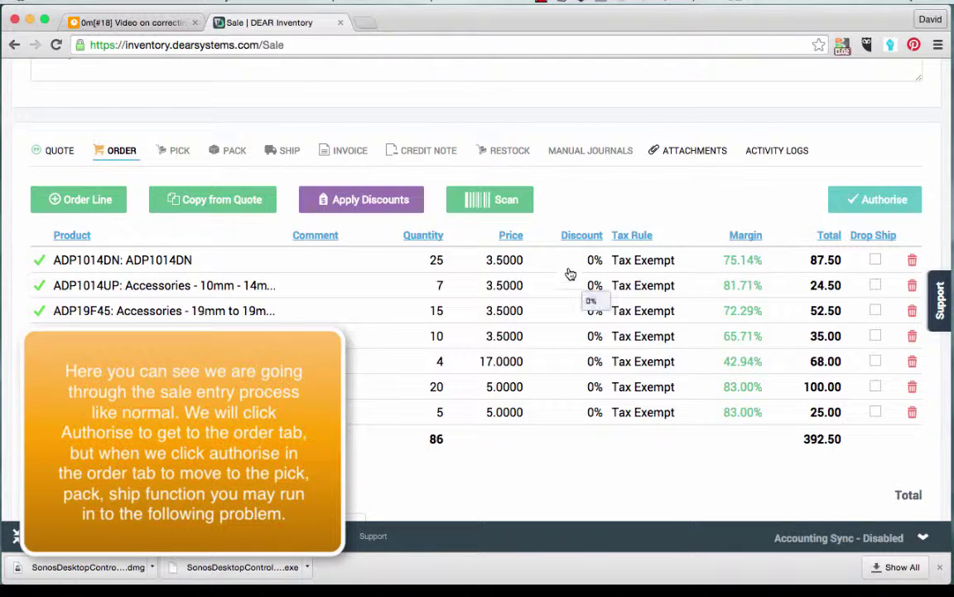
{"action": "left_click", "coordinate": [835, 195]}
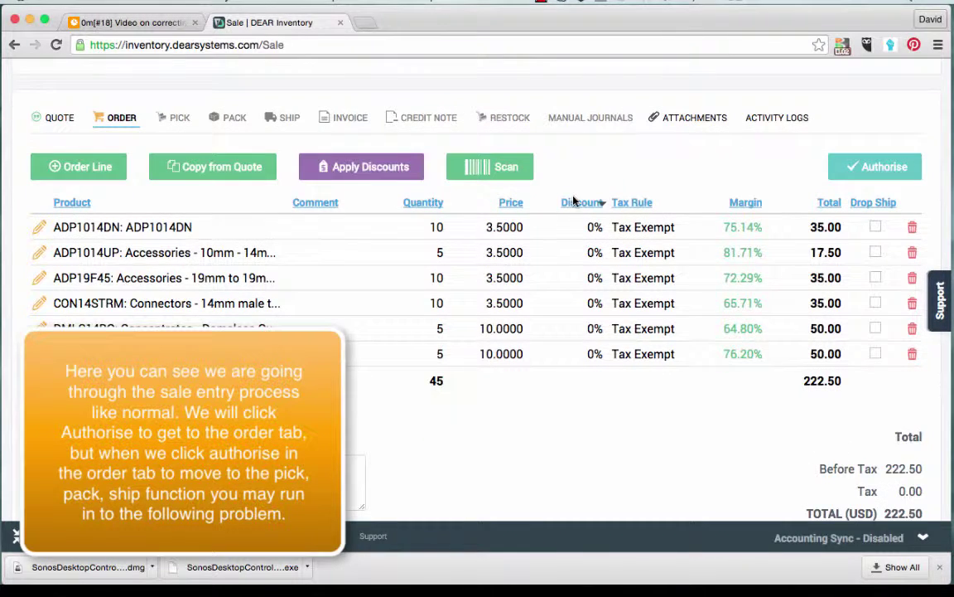
{"action": "left_click", "coordinate": [876, 168]}
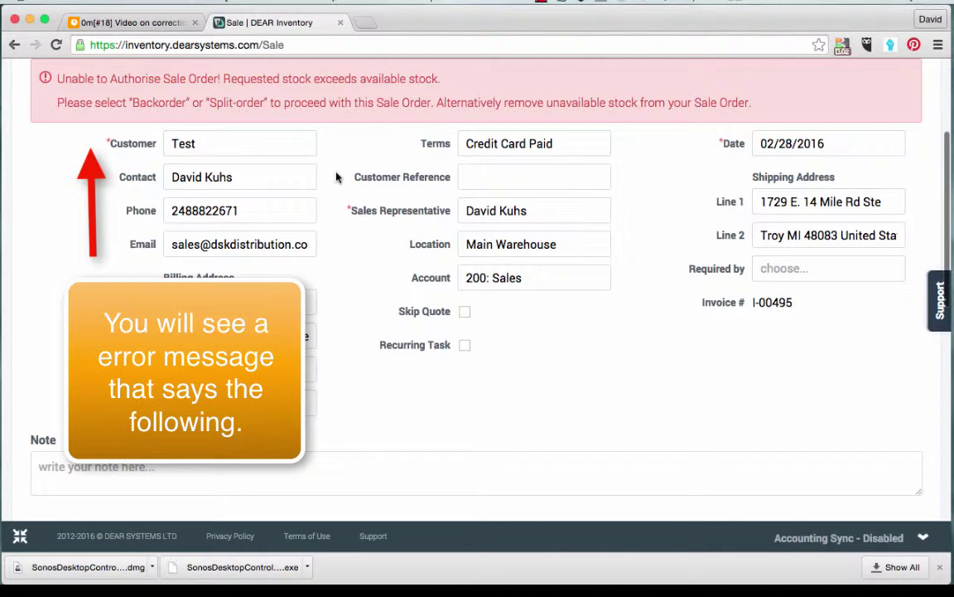
{"action": "scroll", "coordinate": [336, 177], "scroll_direction": "down", "scroll_amount": 10}
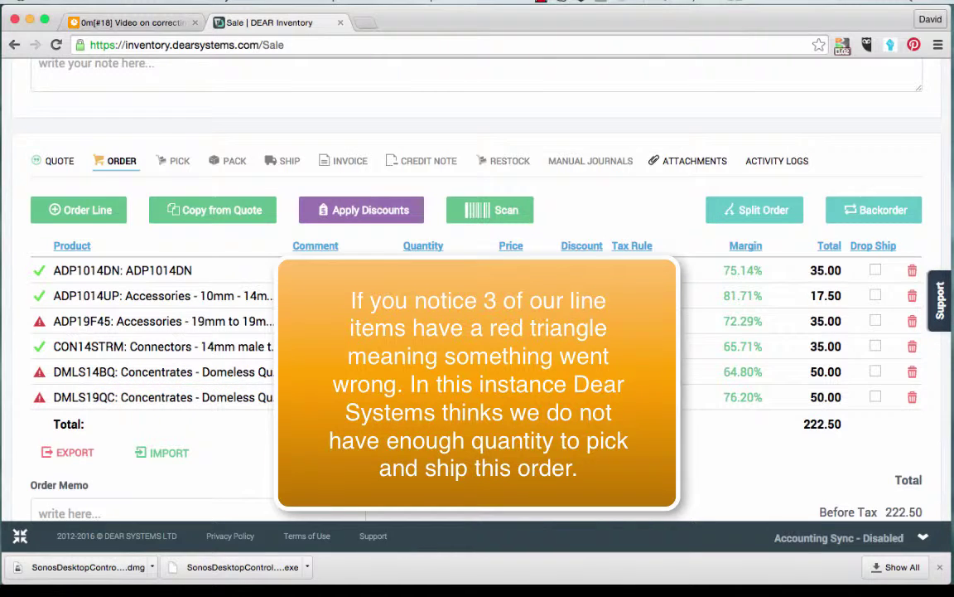
{"action": "scroll", "coordinate": [324, 319], "scroll_direction": "up", "scroll_amount": 5}
{"action": "scroll", "coordinate": [325, 321], "scroll_direction": "up", "scroll_amount": 5}
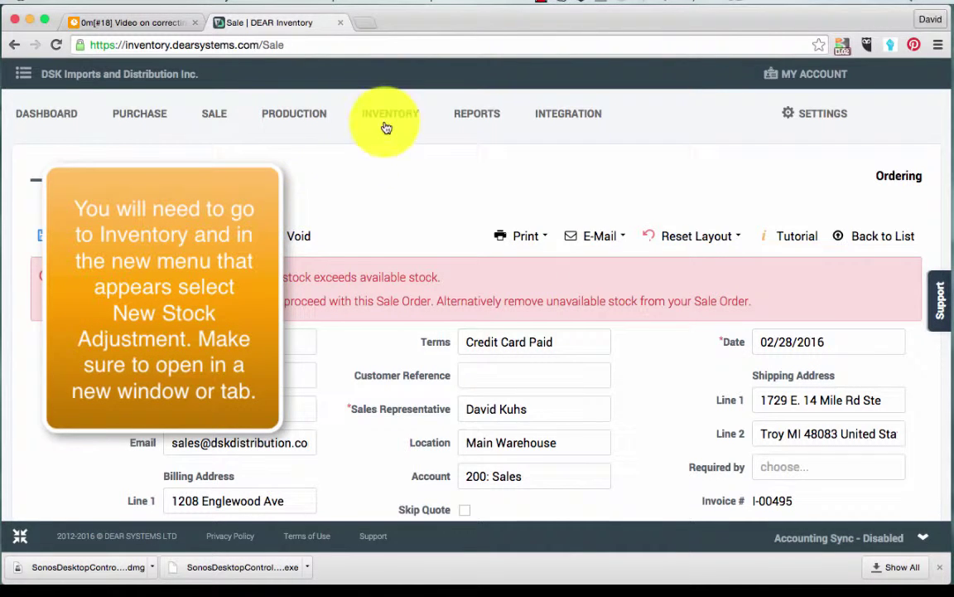
Open New Stock Adjustment from the Inventory menu in a separate browser tab
{"action": "left_click", "coordinate": [388, 123]}
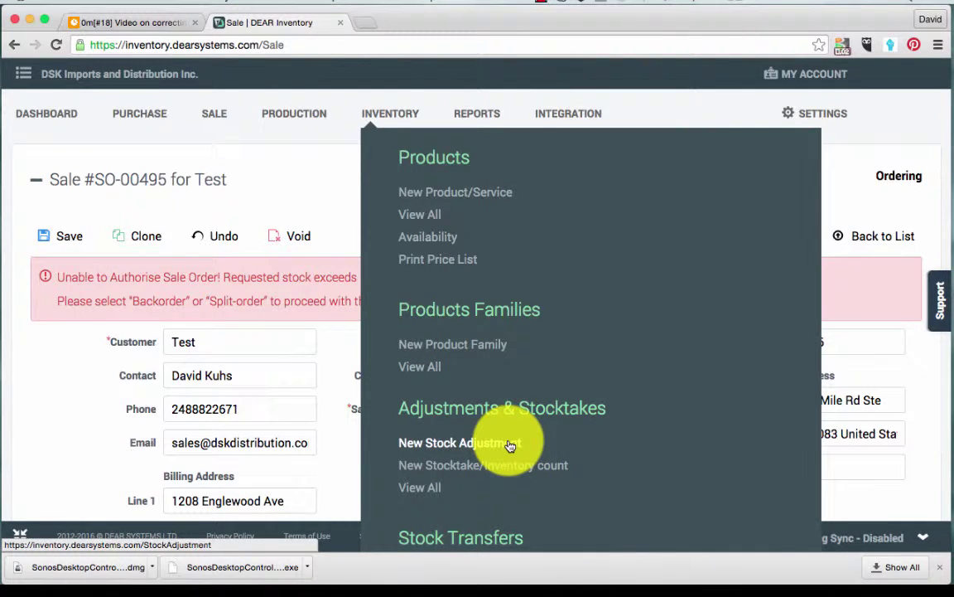
{"action": "right_click", "coordinate": [510, 446]}
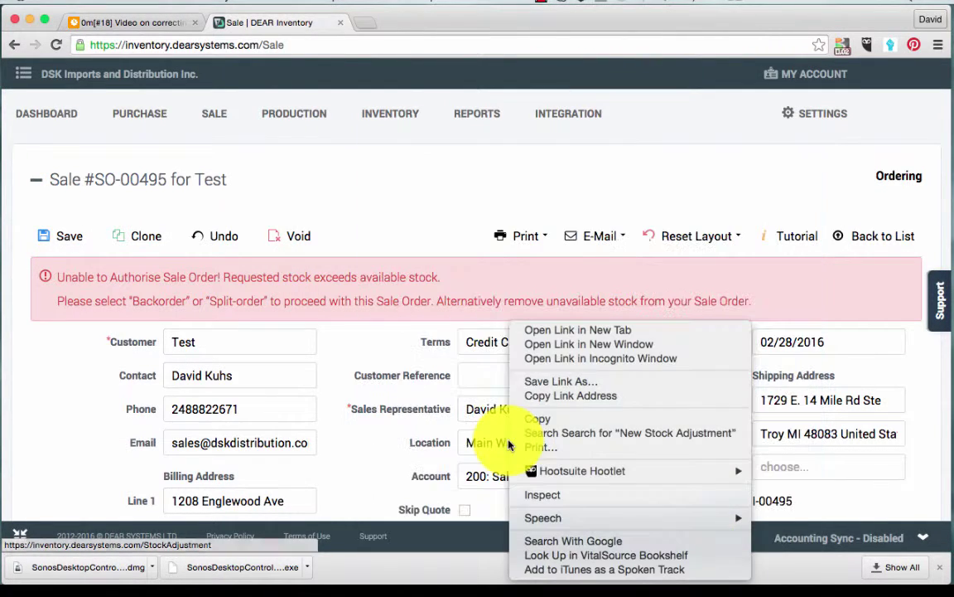
{"action": "left_click", "coordinate": [572, 330]}
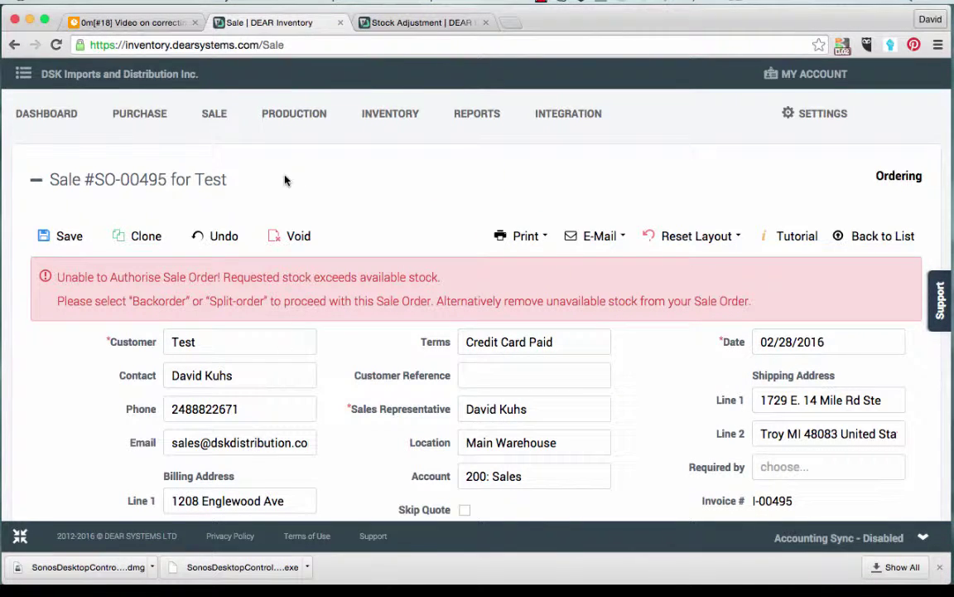
On the new stock adjustment, add a zero-stock product line located at Main Warehouse
{"action": "left_click", "coordinate": [415, 23]}
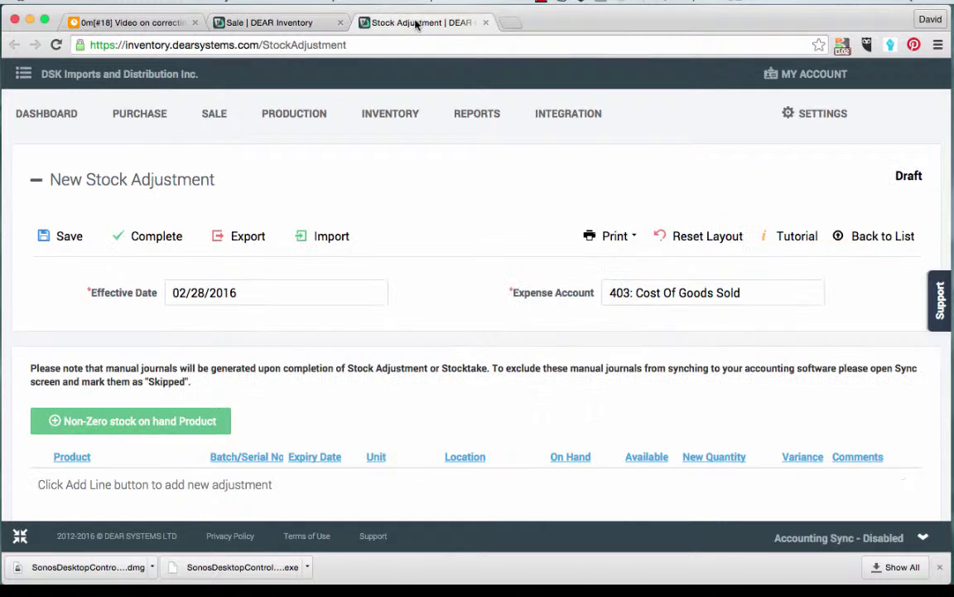
{"action": "scroll", "coordinate": [346, 164], "scroll_direction": "down", "scroll_amount": 5}
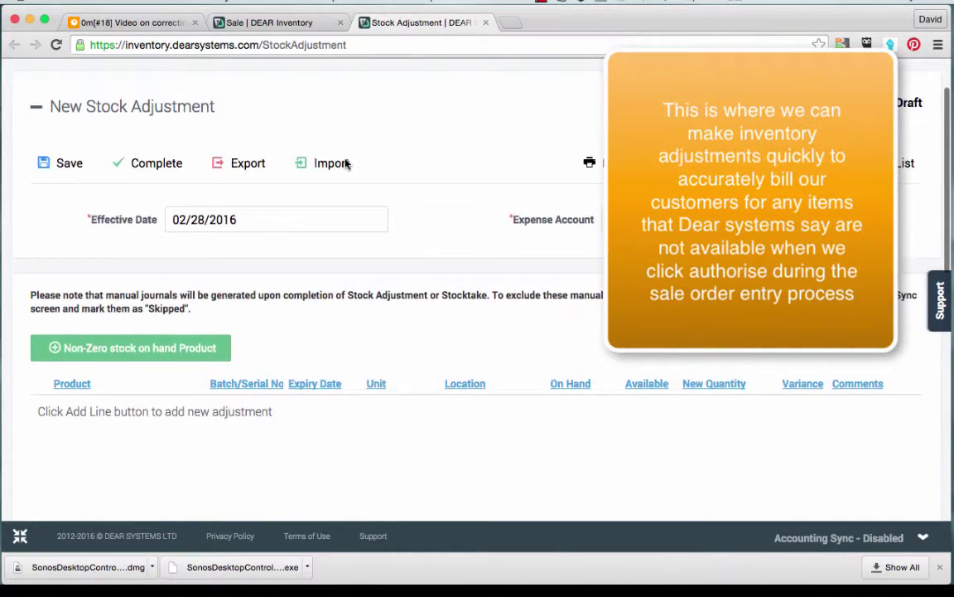
{"action": "scroll", "coordinate": [347, 163], "scroll_direction": "down", "scroll_amount": 3}
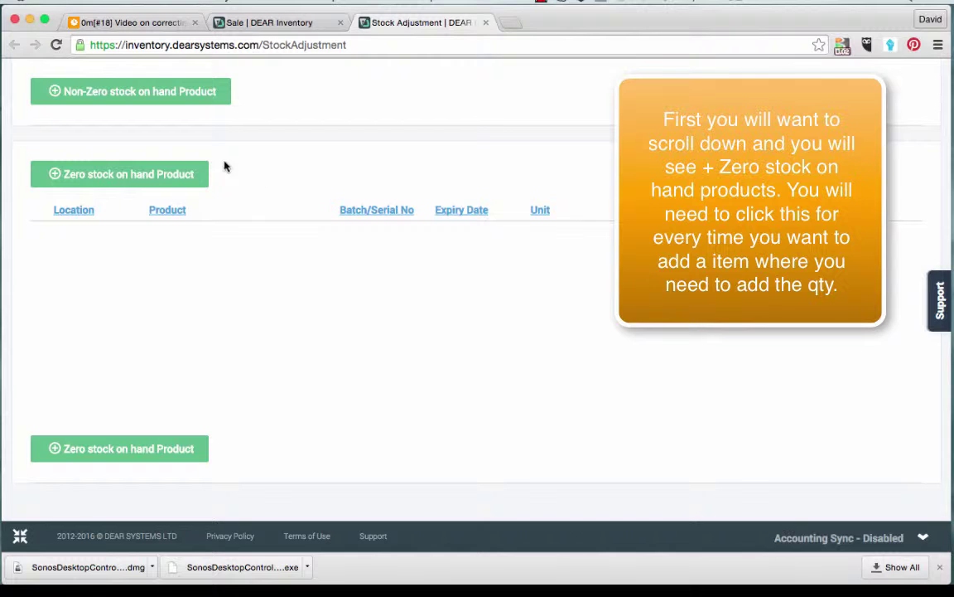
{"action": "left_click", "coordinate": [152, 178]}
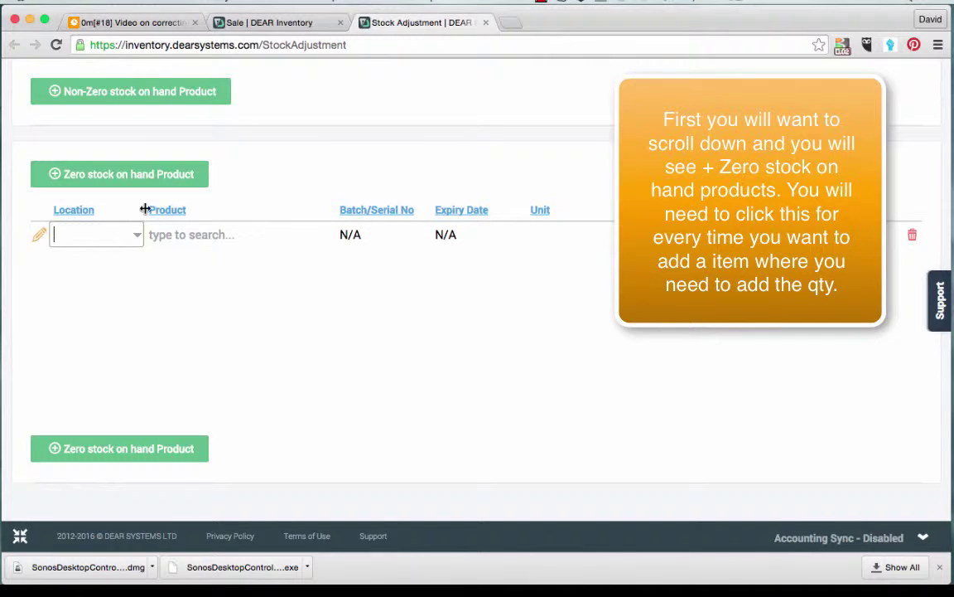
{"action": "type", "text": "ma"}
{"action": "key", "text": "Tab"}
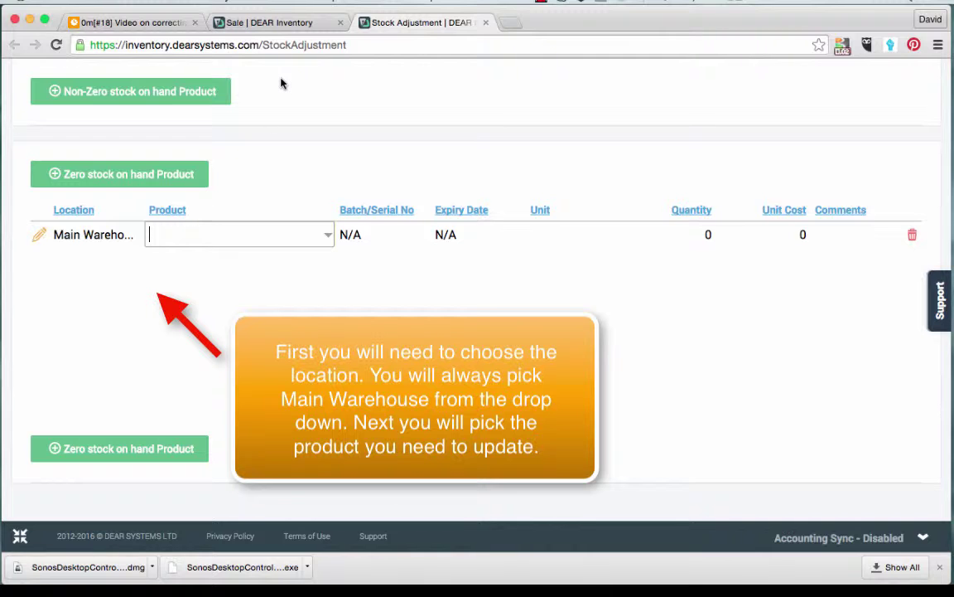
Select ADP19F45 as the product on the first adjustment line
{"action": "left_click", "coordinate": [276, 26]}
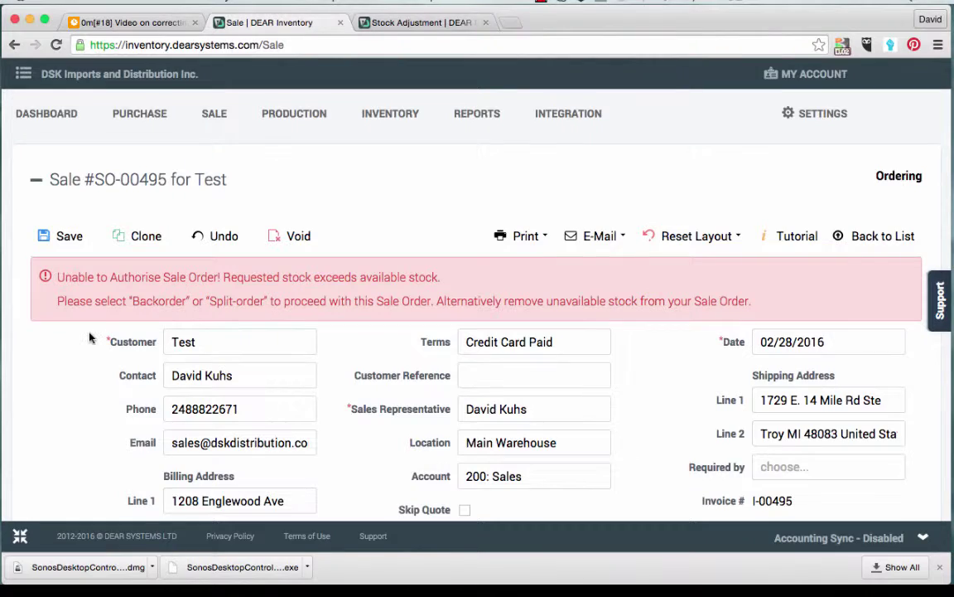
{"action": "scroll", "coordinate": [89, 335], "scroll_direction": "down", "scroll_amount": 10}
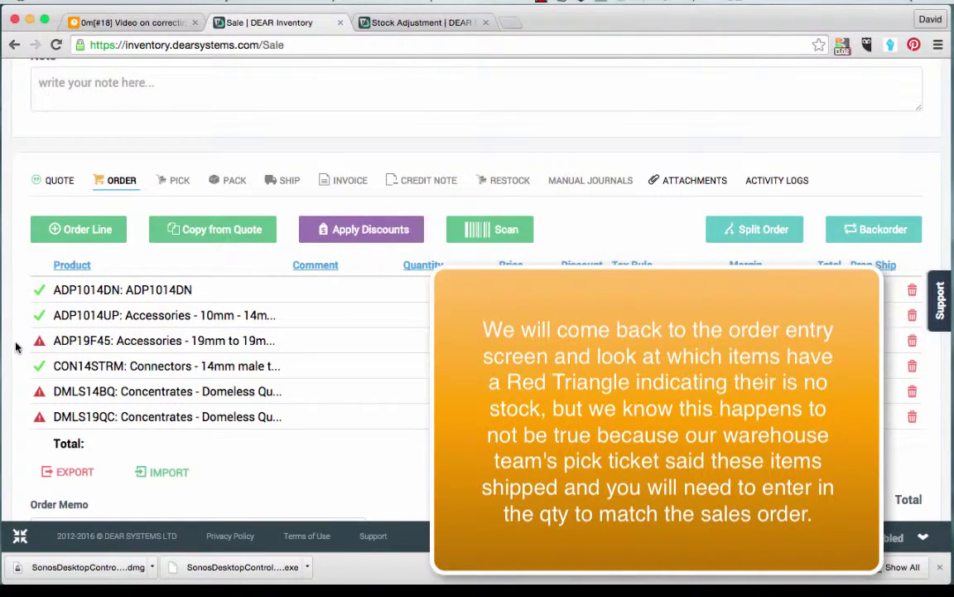
{"action": "left_click", "coordinate": [419, 25]}
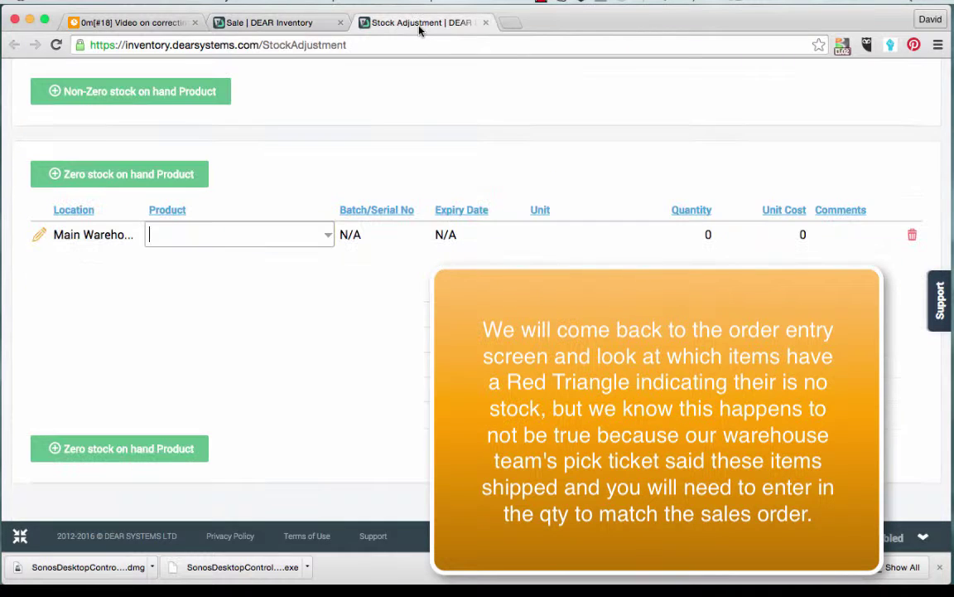
{"action": "type", "text": "adp19f45"}
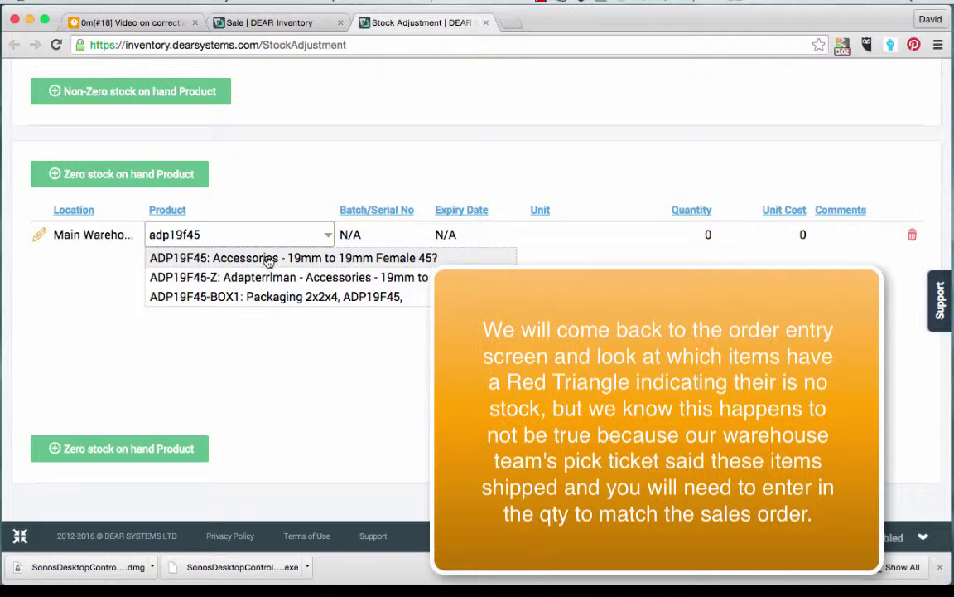
{"action": "left_click", "coordinate": [242, 254]}
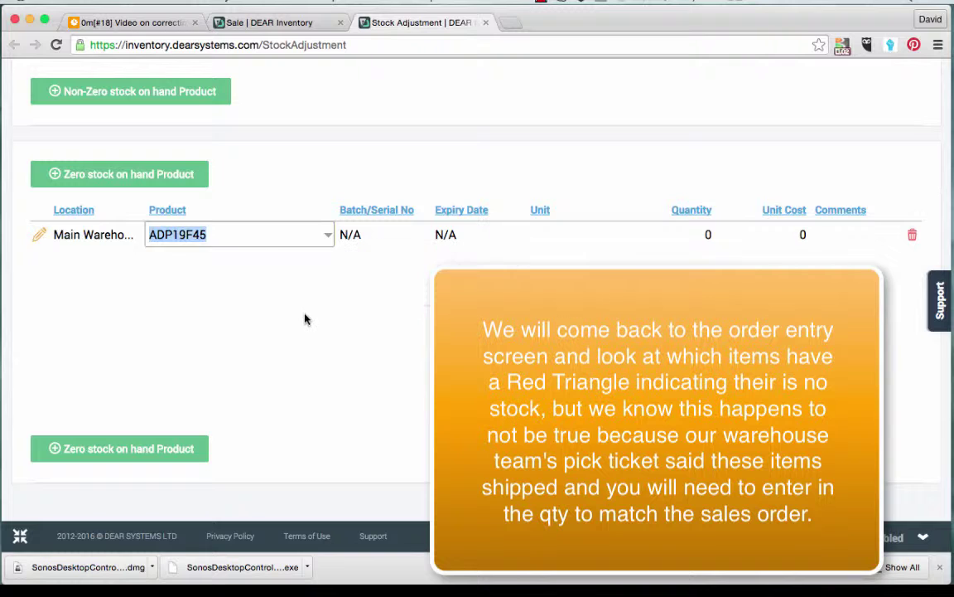
Set the ADP19F45 adjustment quantity to 10
{"action": "left_click", "coordinate": [253, 22]}
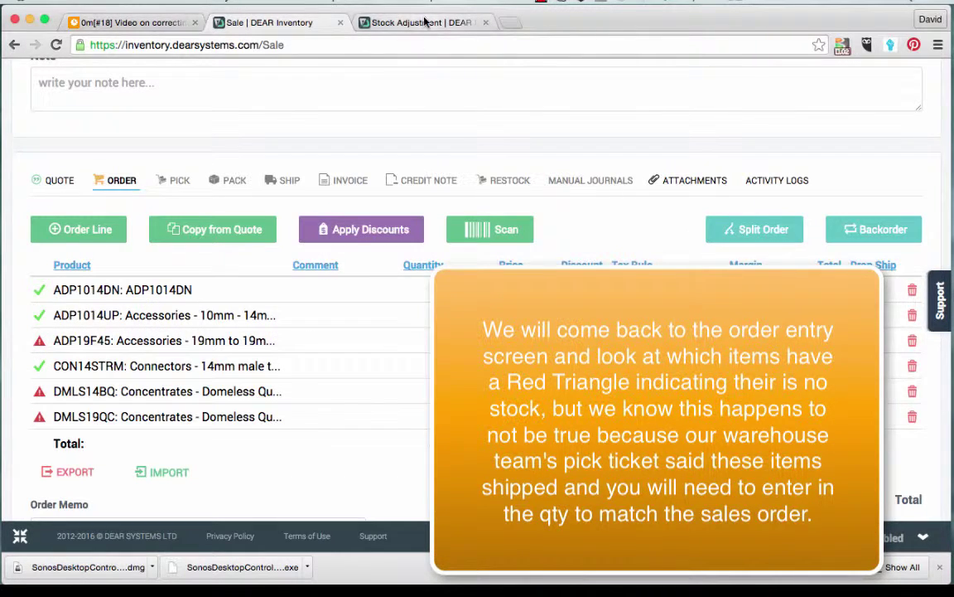
{"action": "left_click", "coordinate": [398, 22]}
{"action": "left_click", "coordinate": [680, 231]}
{"action": "type", "text": "10"}
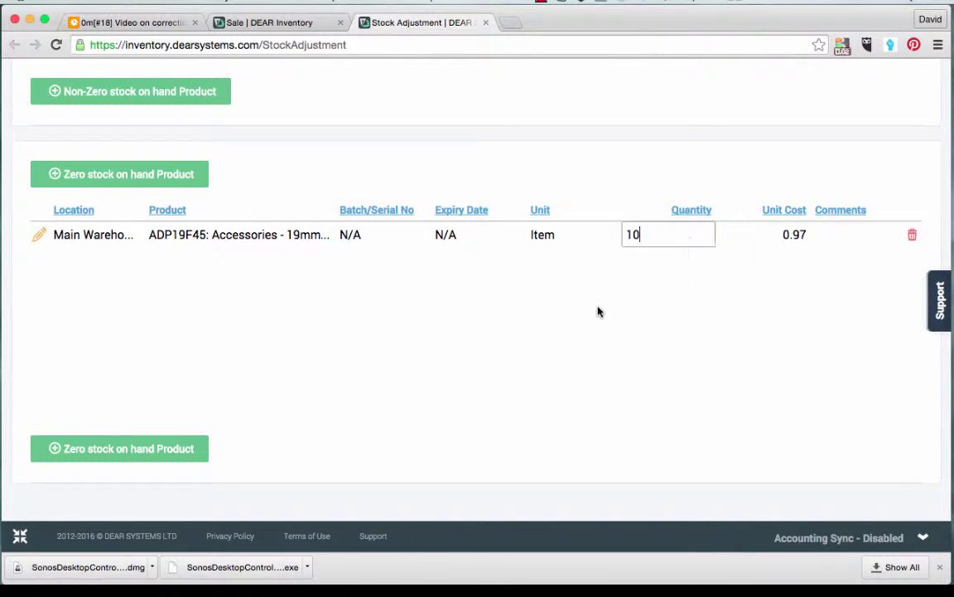
{"action": "left_click", "coordinate": [598, 311]}
Add a second zero-stock line at Main Warehouse, then return to the sale order
{"action": "left_click", "coordinate": [128, 175]}
{"action": "type", "text": "ma"}
{"action": "key", "text": "Tab"}
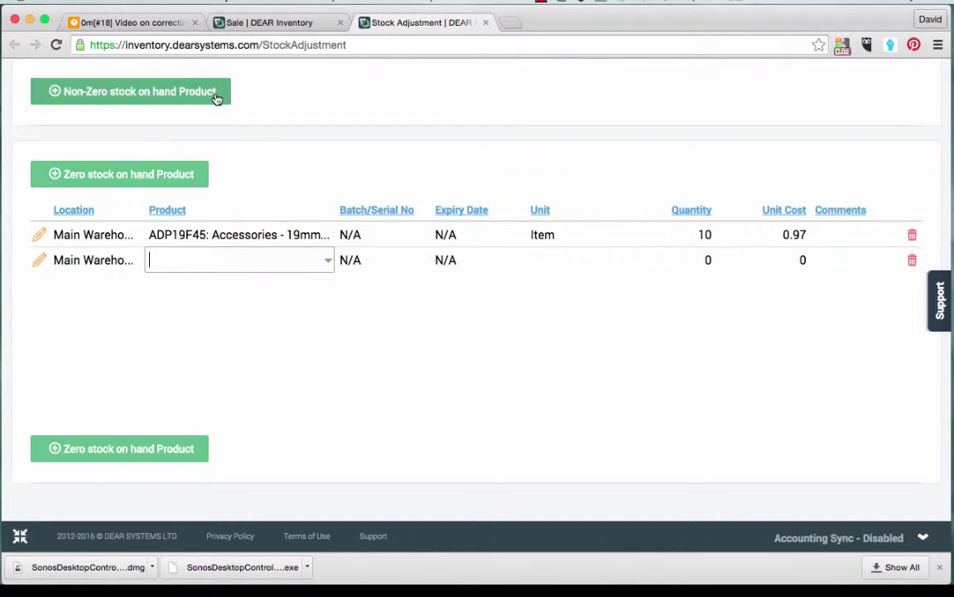
{"action": "left_click", "coordinate": [282, 23]}
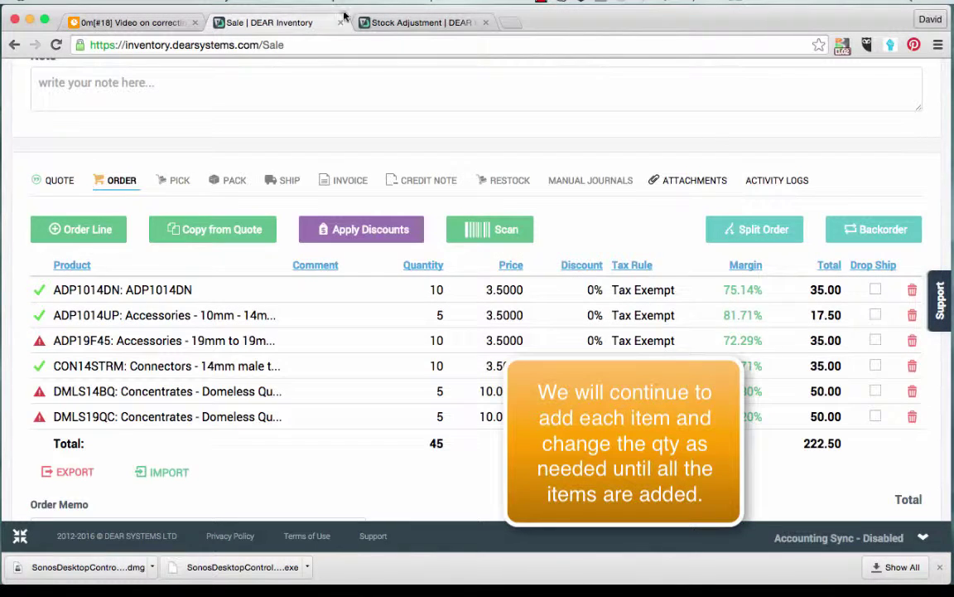
Select DMLS14BQ as the product on the second adjustment line
{"action": "left_click", "coordinate": [430, 25]}
{"action": "type", "text": "dmls14bq"}
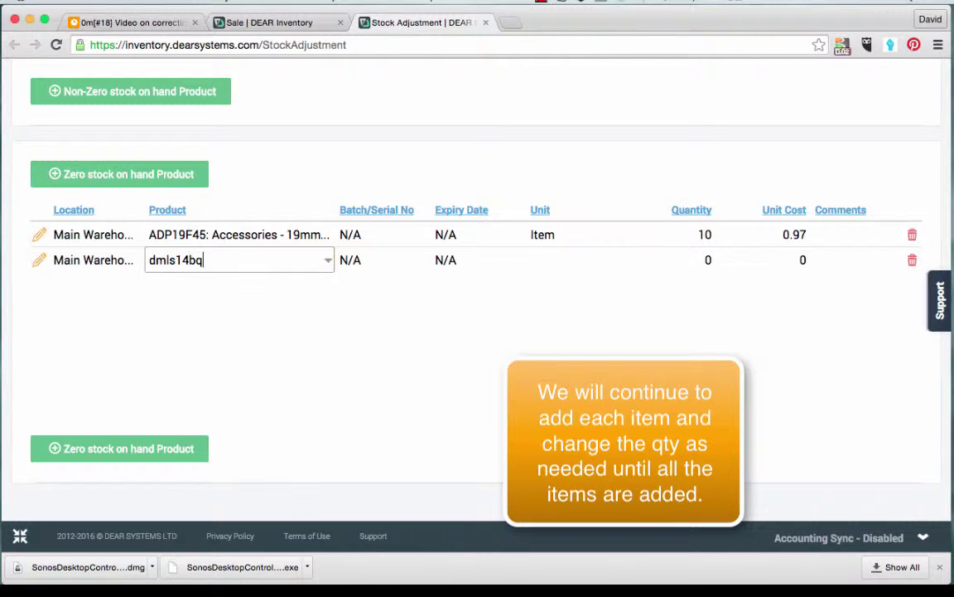
{"action": "left_click", "coordinate": [254, 340]}
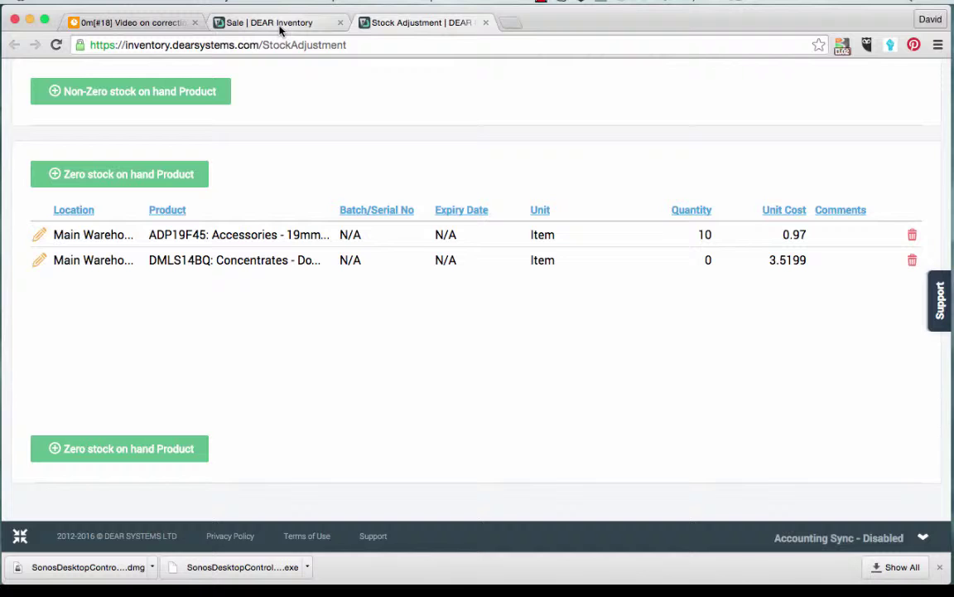
Add a third Main Warehouse line with product DMLS19QC
{"action": "left_click", "coordinate": [111, 179]}
{"action": "type", "text": "ma"}
{"action": "key", "text": "Return"}
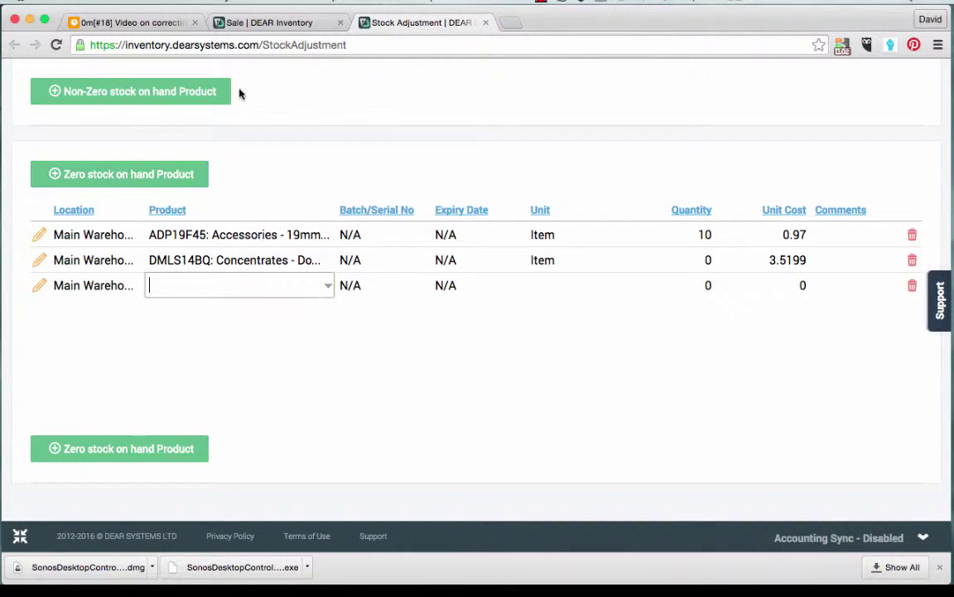
{"action": "left_click", "coordinate": [303, 24]}
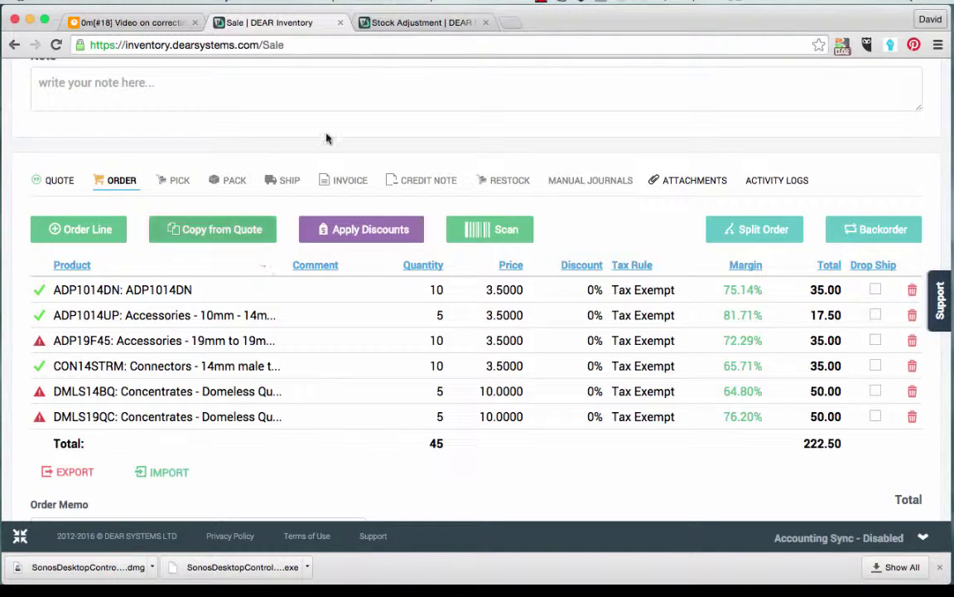
{"action": "left_click", "coordinate": [415, 28]}
{"action": "type", "text": "dmls19"}
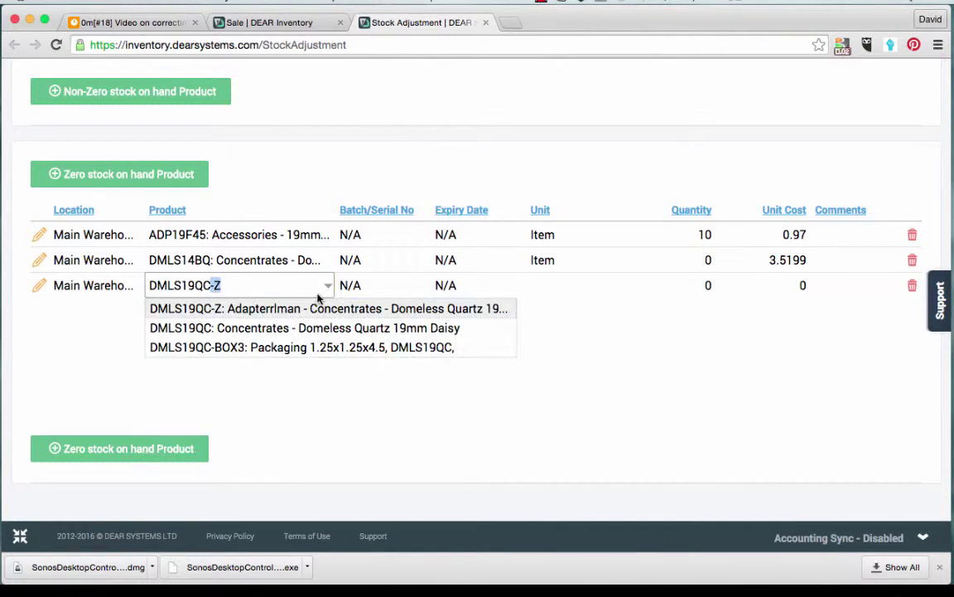
{"action": "left_click", "coordinate": [287, 328]}
Set both DMLS14BQ and DMLS19QC quantities to 5, checking against the sales order
{"action": "left_click", "coordinate": [680, 259]}
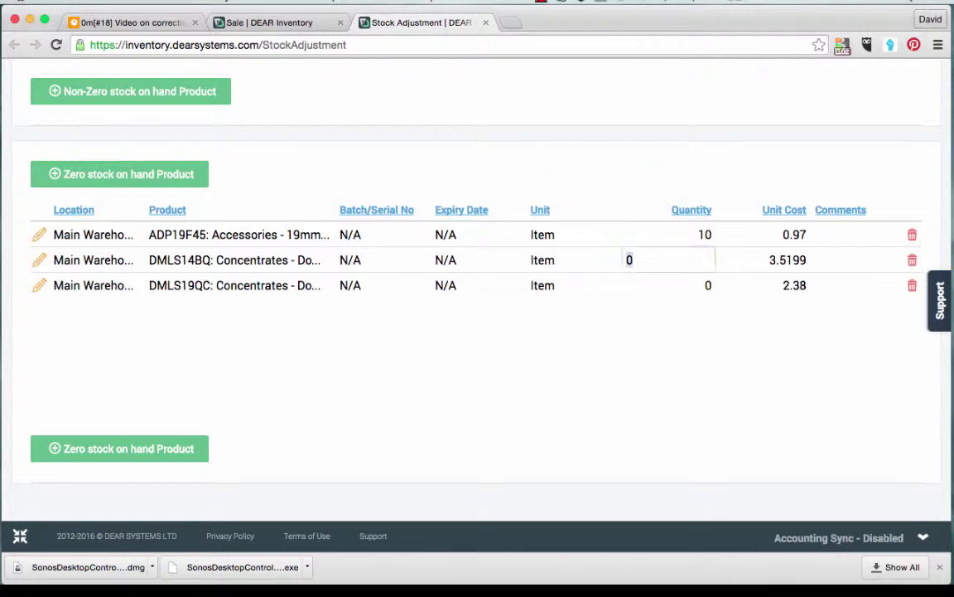
{"action": "type", "text": "5"}
{"action": "left_click", "coordinate": [704, 288]}
{"action": "type", "text": "5"}
{"action": "left_click", "coordinate": [665, 331]}
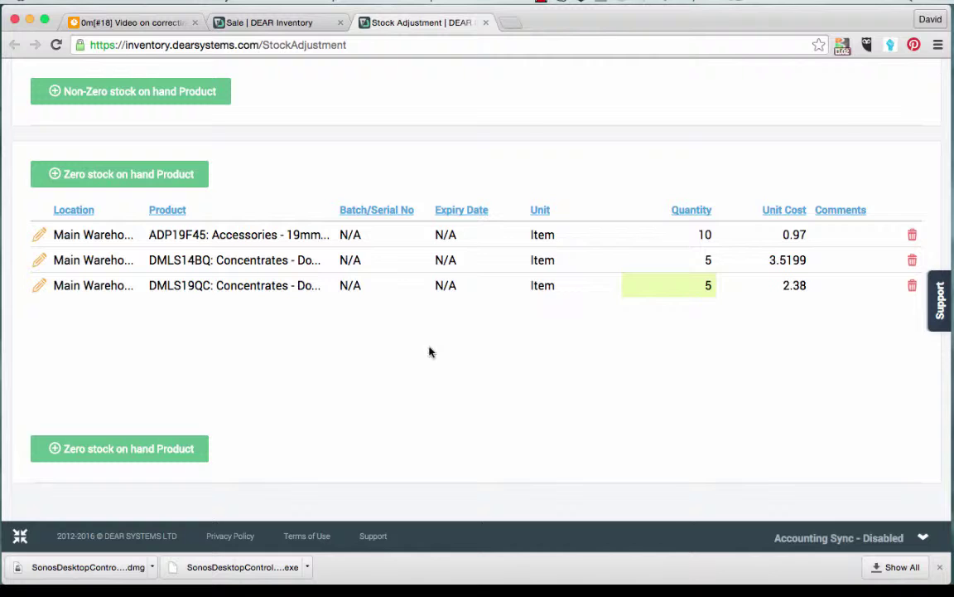
{"action": "left_click", "coordinate": [260, 25]}
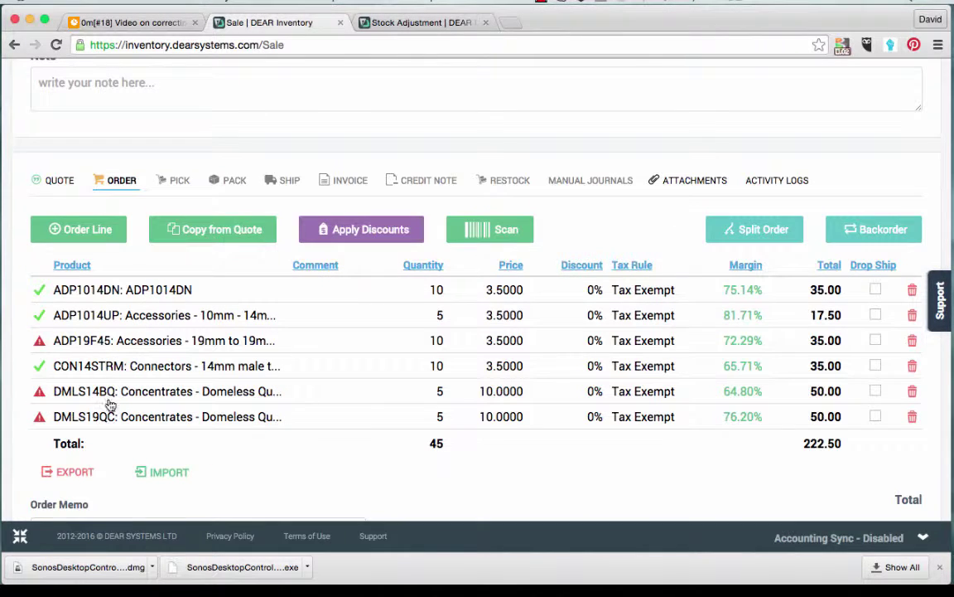
{"action": "left_click", "coordinate": [393, 26]}
{"action": "scroll", "coordinate": [315, 217], "scroll_direction": "up", "scroll_amount": 5}
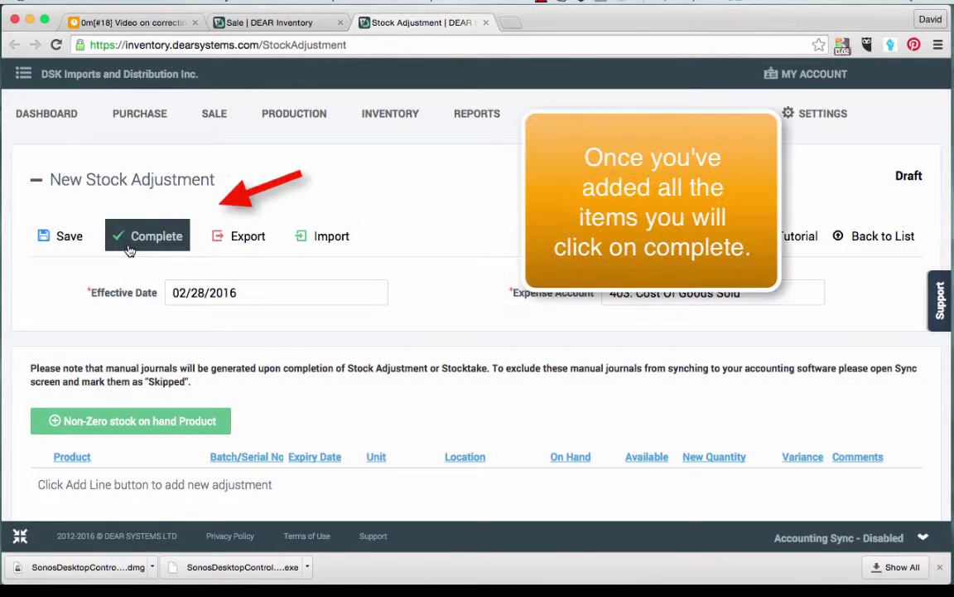
Complete the stock adjustment as ST-00236 and return to the sale order
{"action": "left_click", "coordinate": [123, 240]}
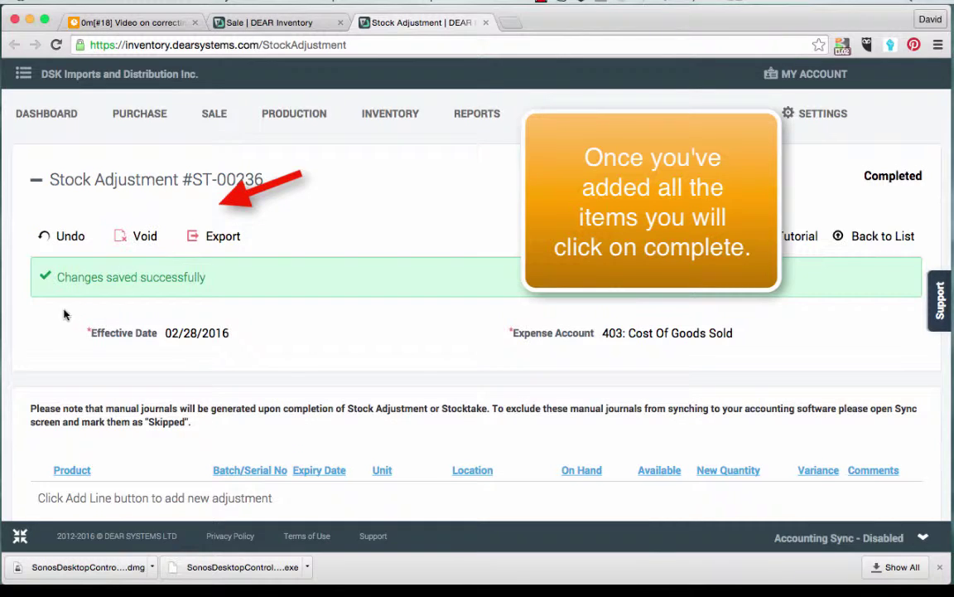
{"action": "left_click", "coordinate": [259, 24]}
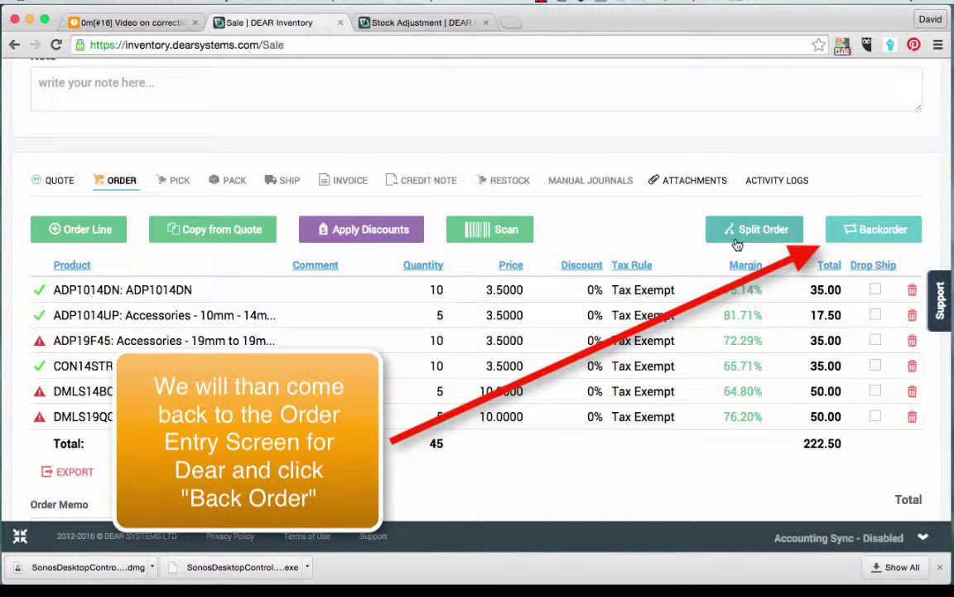
Backorder the sale order, then auto-pick all six products from Main Warehouse
{"action": "left_click", "coordinate": [841, 230]}
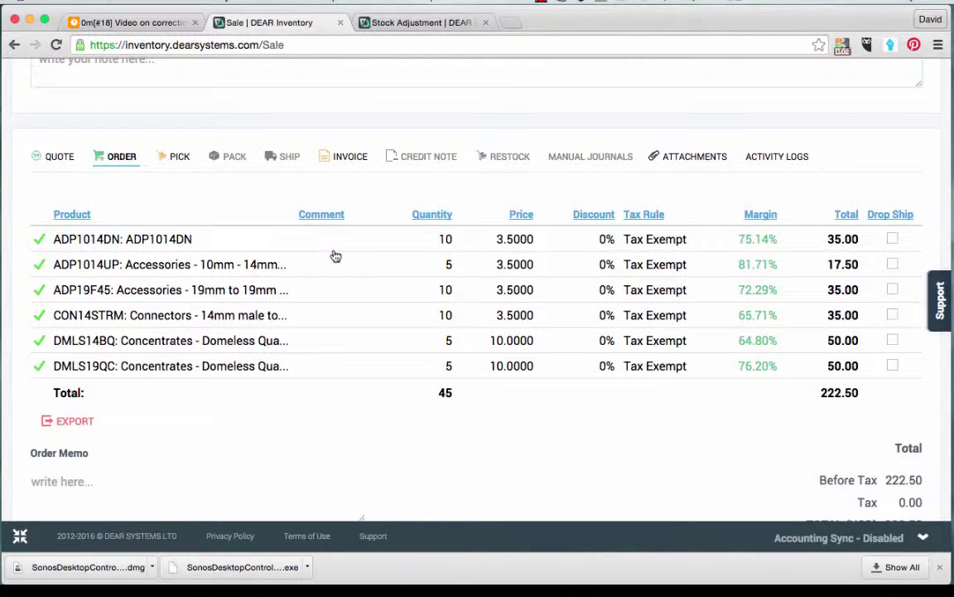
{"action": "left_click", "coordinate": [175, 157]}
{"action": "left_click", "coordinate": [178, 202]}
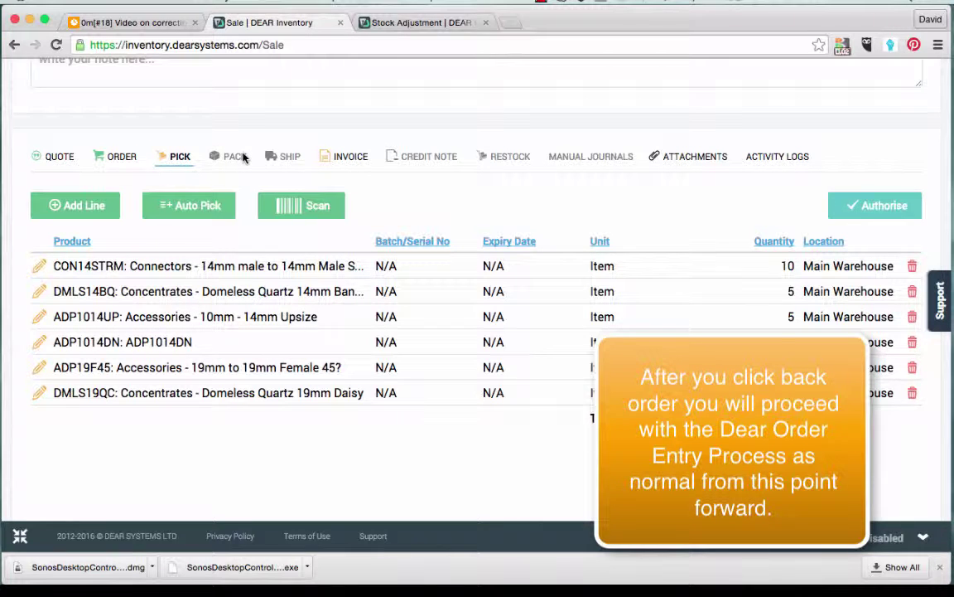
{"action": "scroll", "coordinate": [243, 158], "scroll_direction": "up", "scroll_amount": 10}
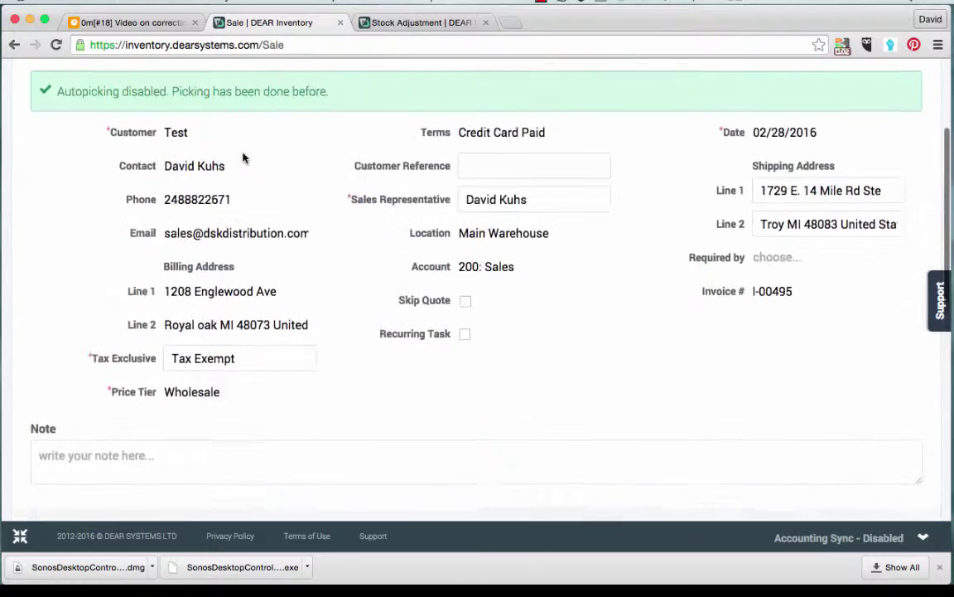
{"action": "scroll", "coordinate": [243, 157], "scroll_direction": "up", "scroll_amount": 3}
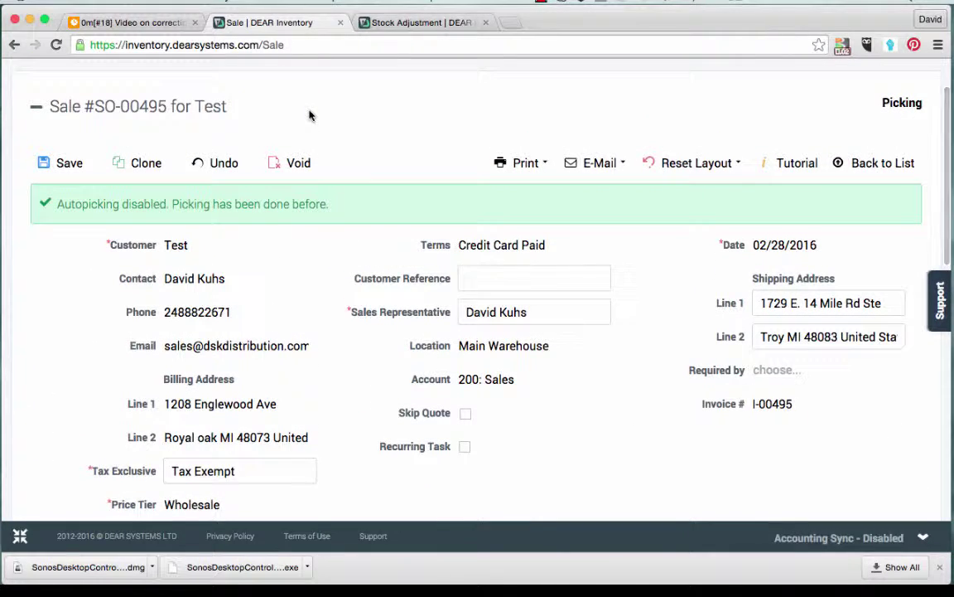